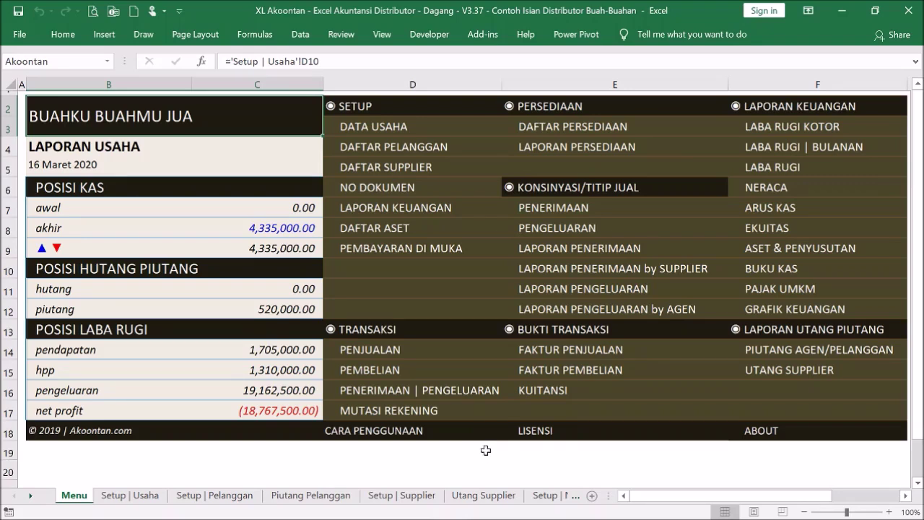
# Open the business data setup sheet and review the period start date and the business name
pyautogui.click(402, 128)
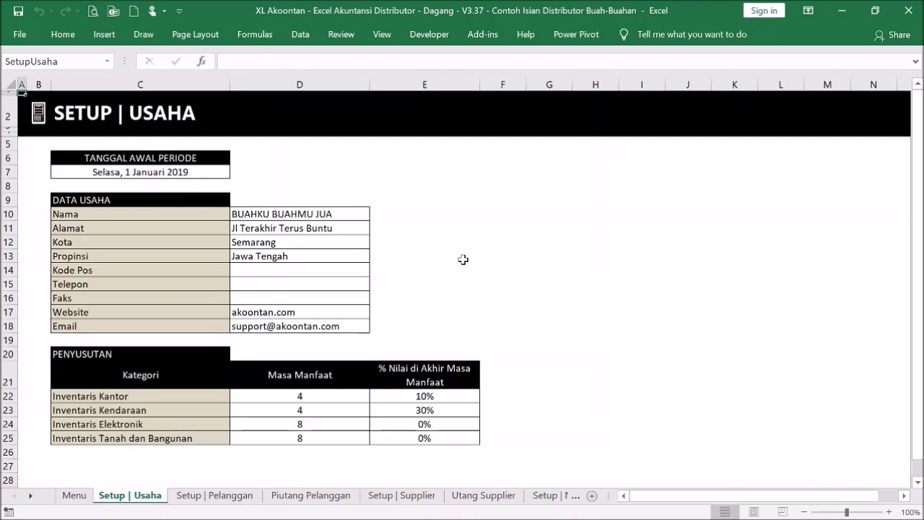
pyautogui.click(208, 169)
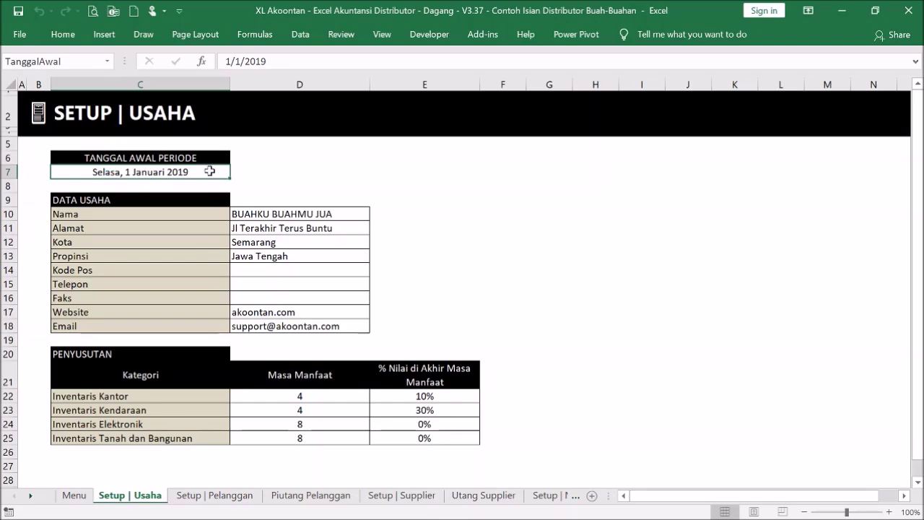
pyautogui.click(328, 216)
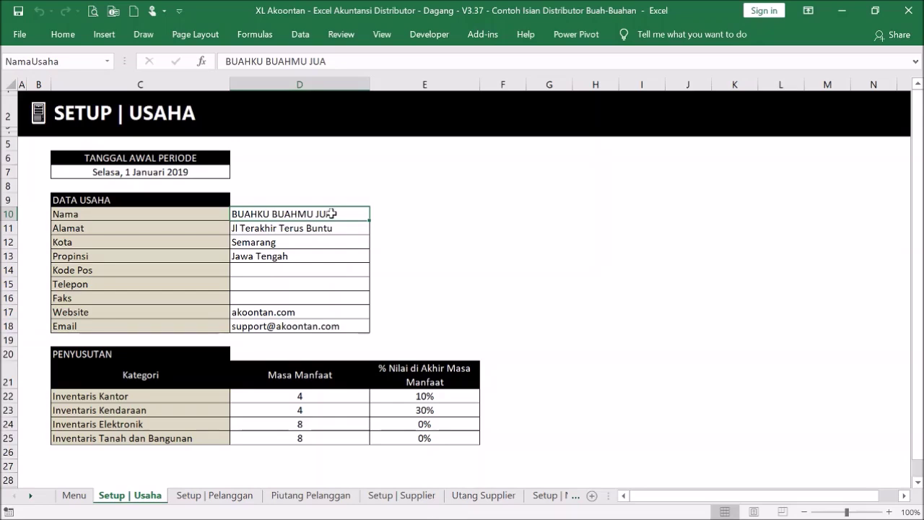
# Review the useful life and end-of-life value percentages of the asset categories in the PENYUSUTAN table, and return to the main menu
pyautogui.moveTo(345, 396); pyautogui.dragTo(350, 438)
pyautogui.moveTo(344, 393); pyautogui.dragTo(350, 433)
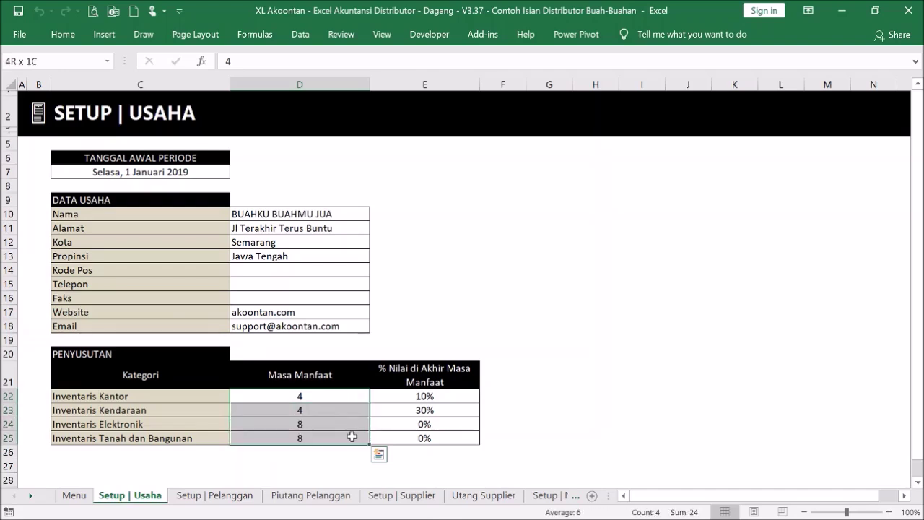
pyautogui.click(201, 394)
pyautogui.click(276, 393)
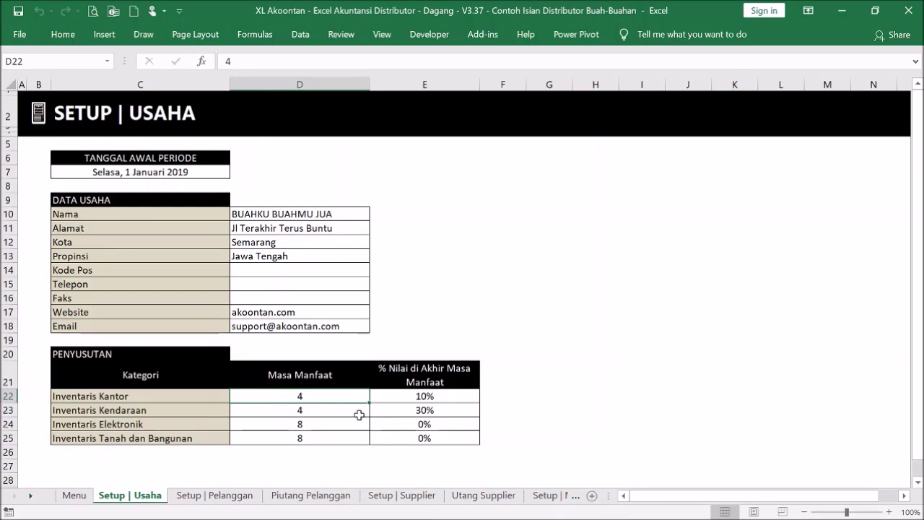
pyautogui.moveTo(457, 391); pyautogui.dragTo(469, 437)
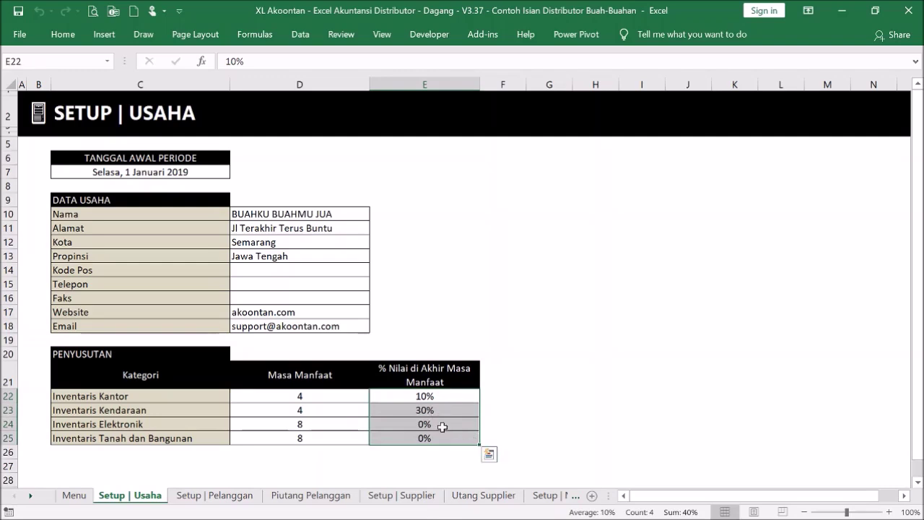
pyautogui.click(438, 426)
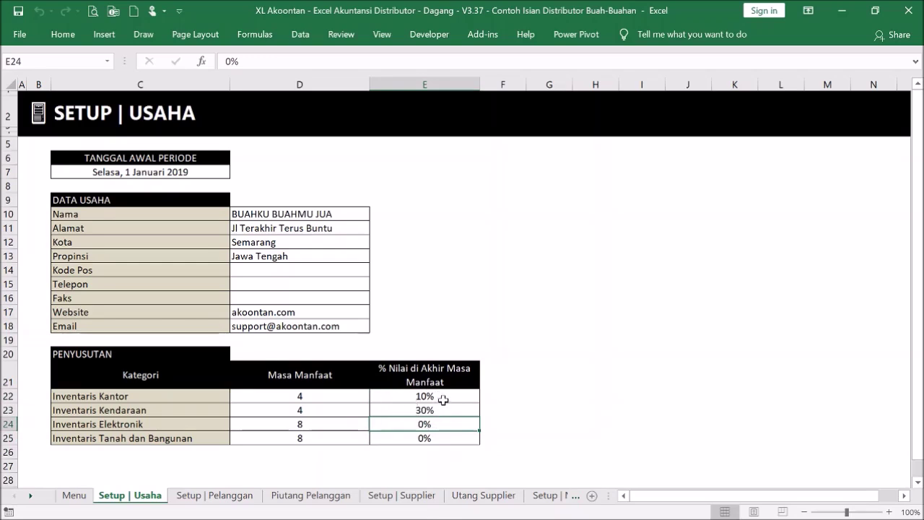
pyautogui.click(40, 117)
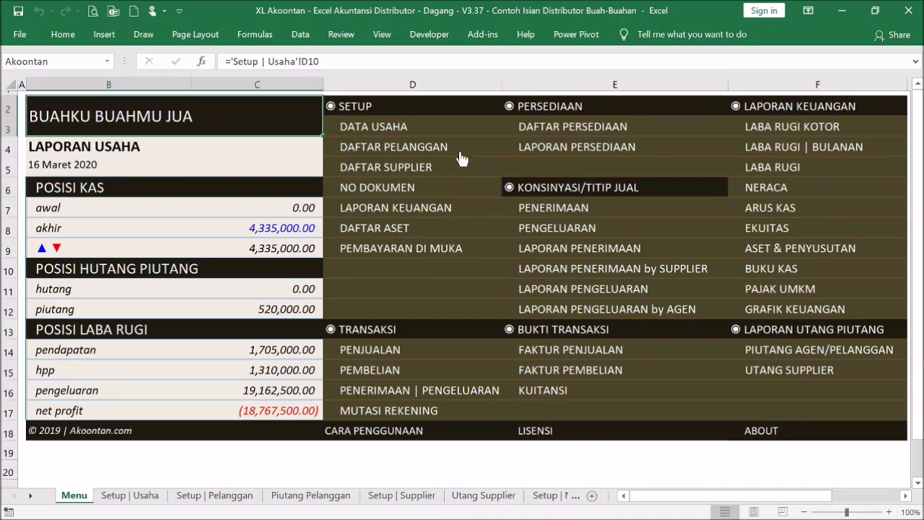
# Open the customer list setup sheet, look at the customer names, and return to the main menu
pyautogui.click(435, 149)
pyautogui.click(171, 217)
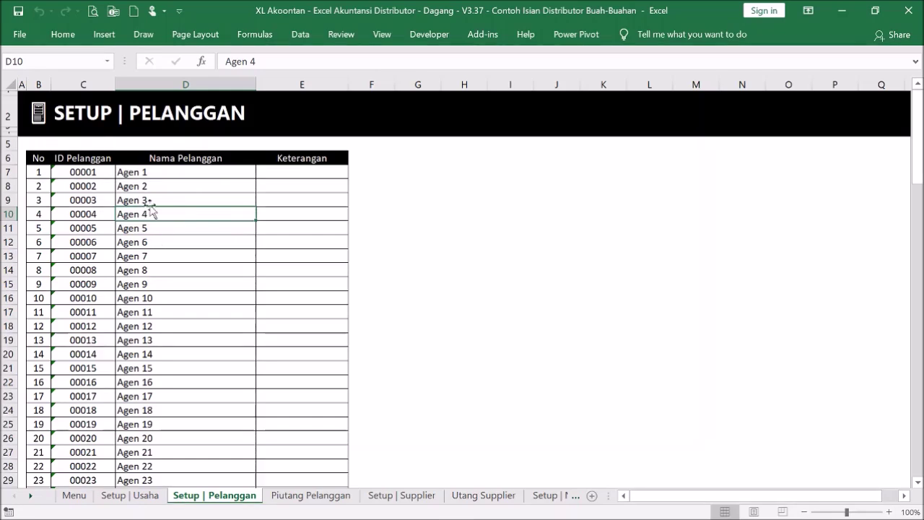
pyautogui.click(34, 126)
# Open the supplier list setup sheet, look at the supplier names, and return to the main menu
pyautogui.click(394, 171)
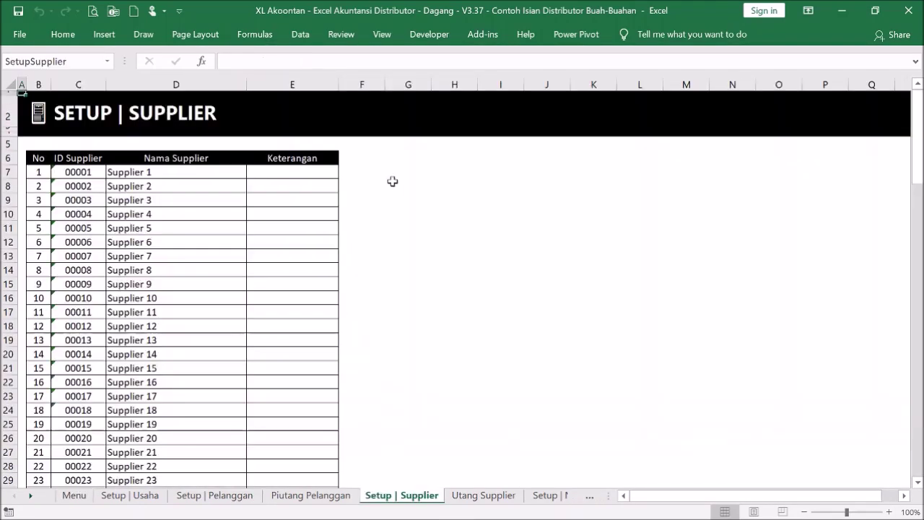
pyautogui.click(179, 287)
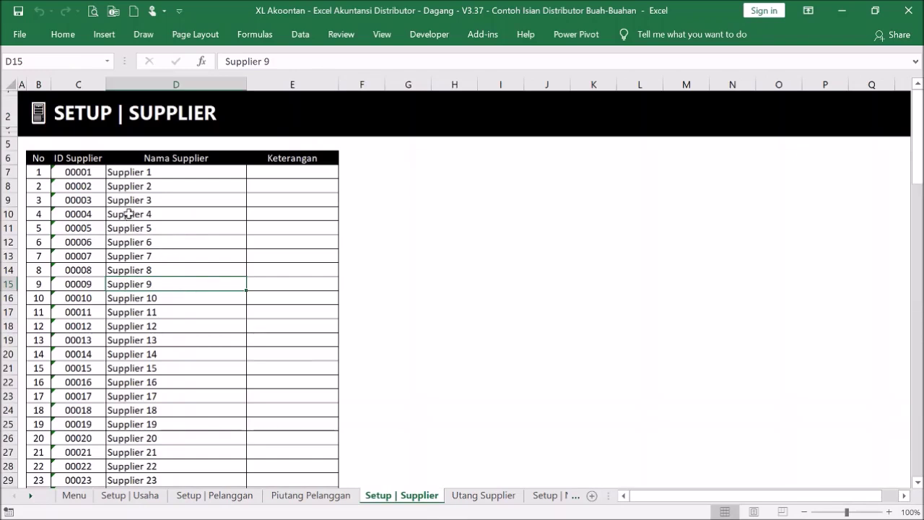
pyautogui.click(38, 113)
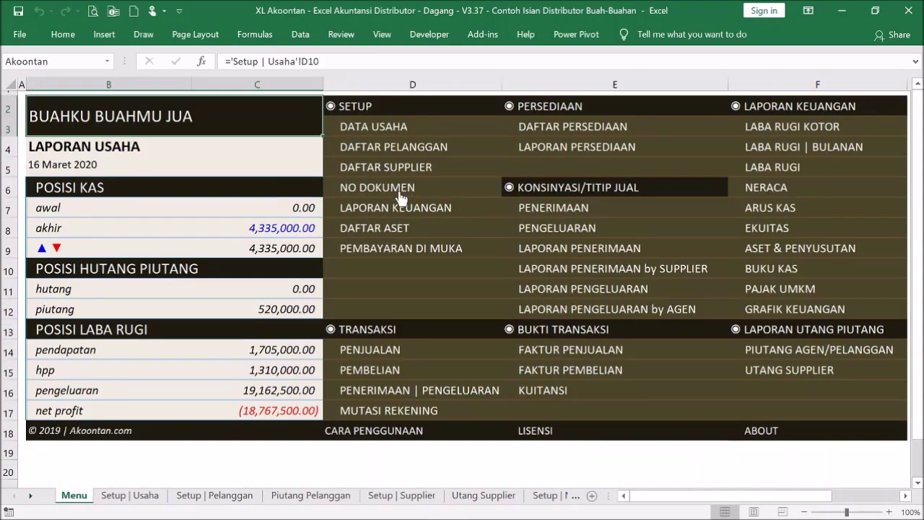
# Open the document number setup sheet, examine the sales, purchase, receipt, consignment delivery and consignment receipt number lists, and return to the main menu
pyautogui.click(402, 194)
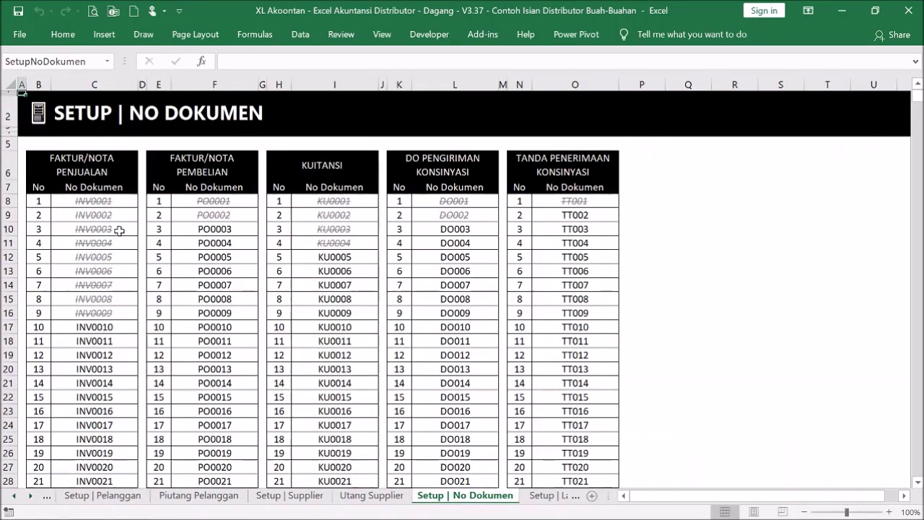
pyautogui.click(116, 229)
pyautogui.click(208, 215)
pyautogui.click(337, 212)
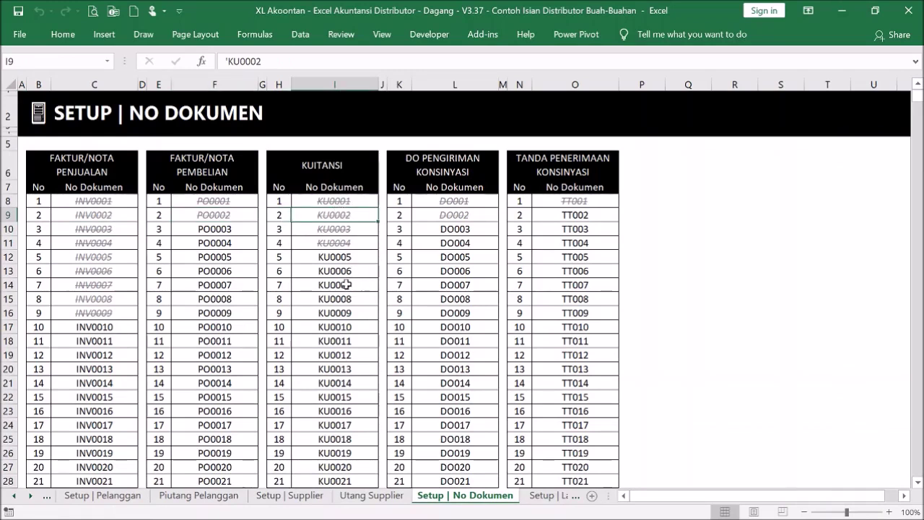
pyautogui.click(96, 164)
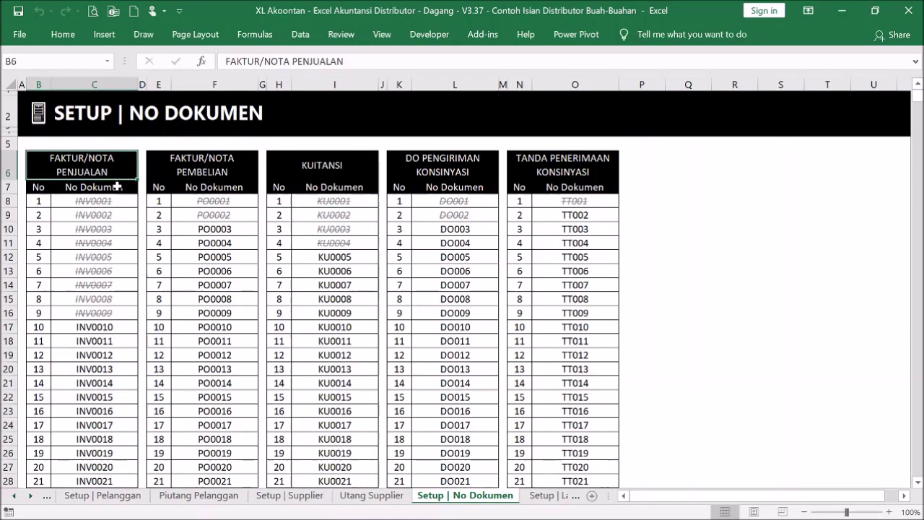
pyautogui.click(230, 158)
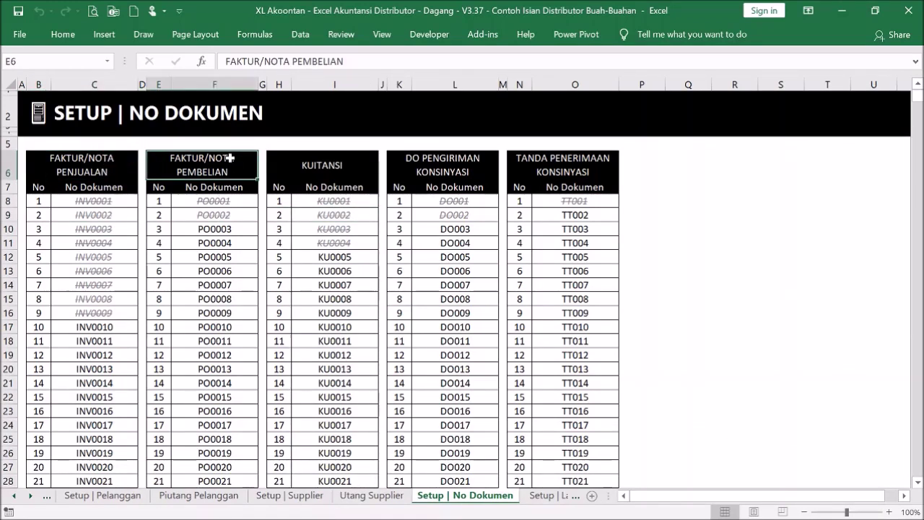
pyautogui.click(345, 167)
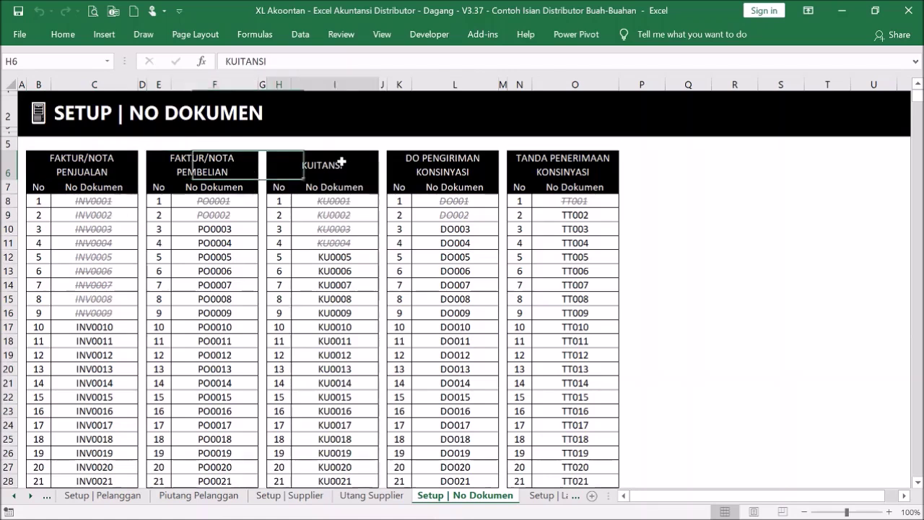
pyautogui.click(460, 165)
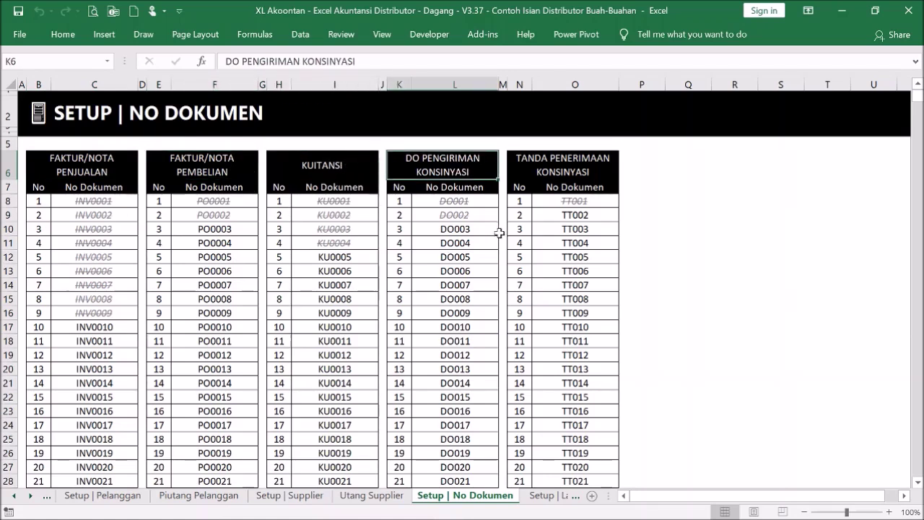
pyautogui.click(592, 159)
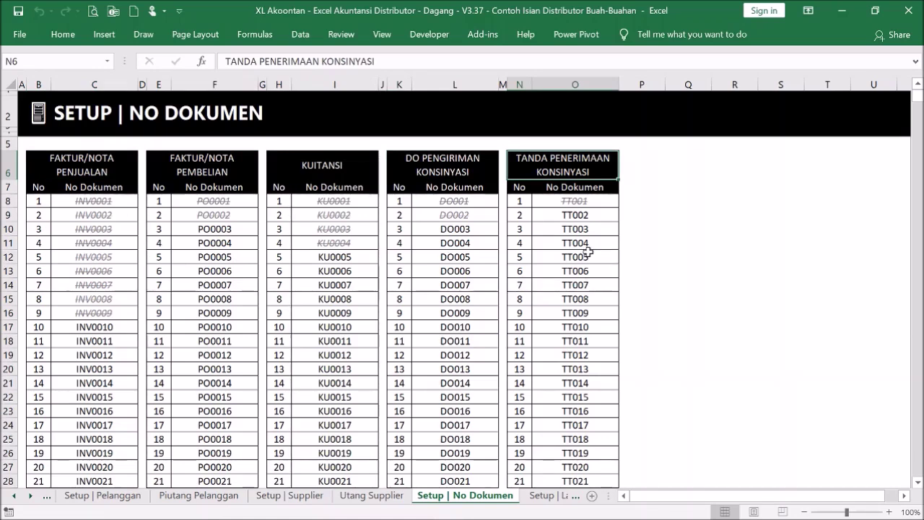
pyautogui.click(454, 230)
pyautogui.moveTo(917, 104); pyautogui.dragTo(871, 129)
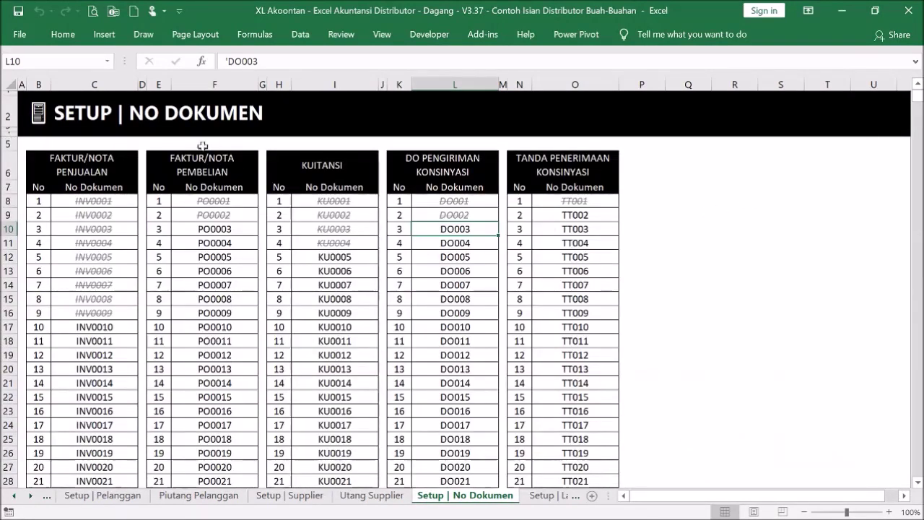
pyautogui.click(36, 129)
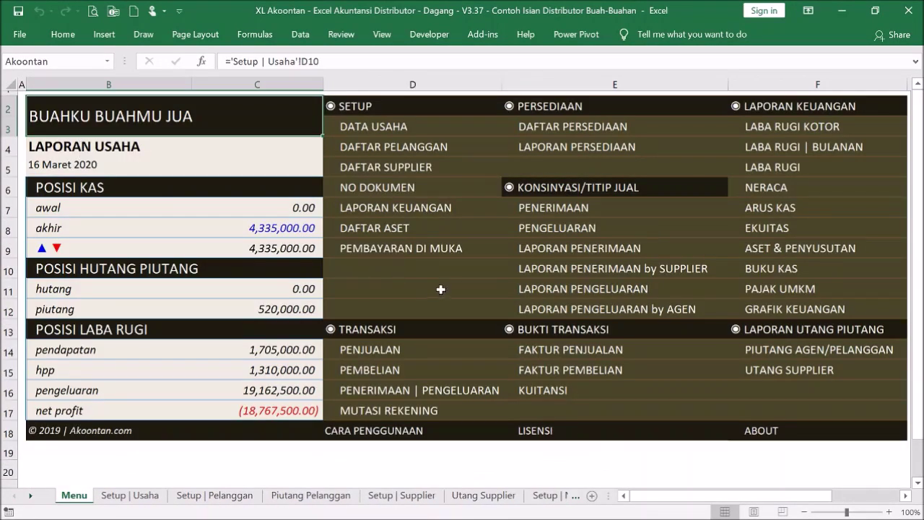
# Open the LAPORAN KEUANGAN setup sheet and survey its balance sheet and profit-and-loss account lists from start to end
pyautogui.click(426, 208)
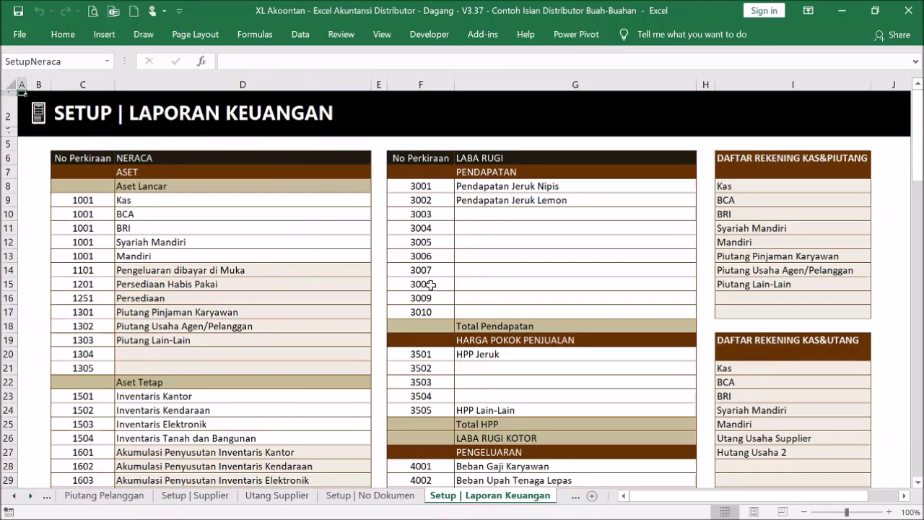
pyautogui.scroll(-12, 368, 311)
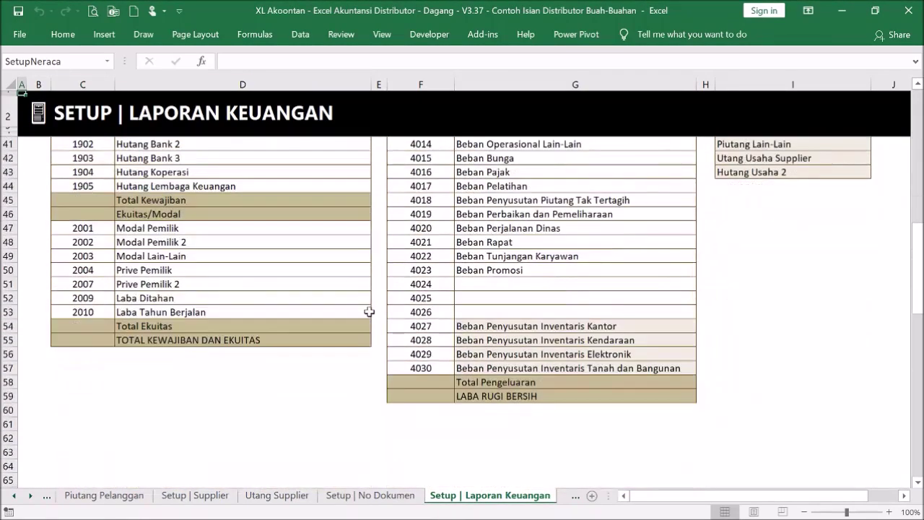
pyautogui.scroll(12, 369, 311)
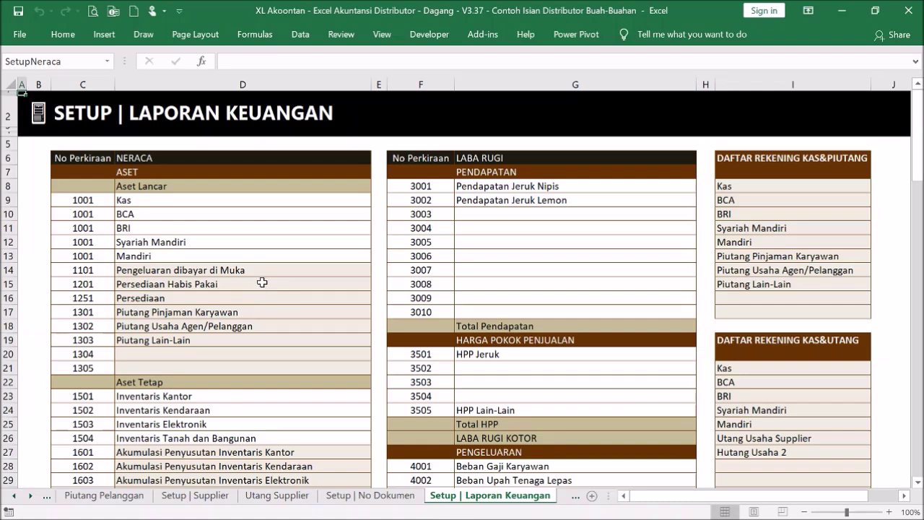
# Examine the editable cash and bank accounts from Kas to Mandiri in D9:D13, along with the PENDAPATAN rows
pyautogui.moveTo(262, 200); pyautogui.dragTo(246, 250)
pyautogui.moveTo(517, 183); pyautogui.dragTo(516, 311)
pyautogui.click(547, 271)
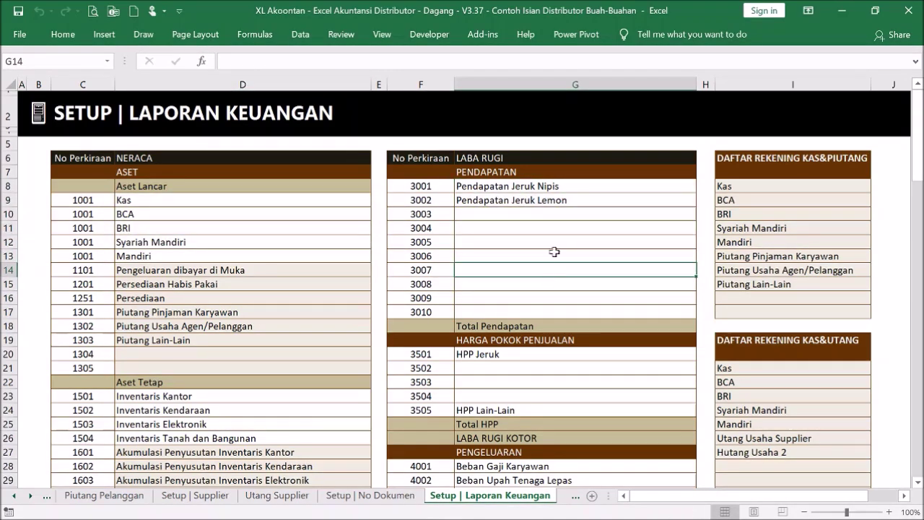
pyautogui.moveTo(193, 211); pyautogui.dragTo(192, 249)
pyautogui.click(195, 241)
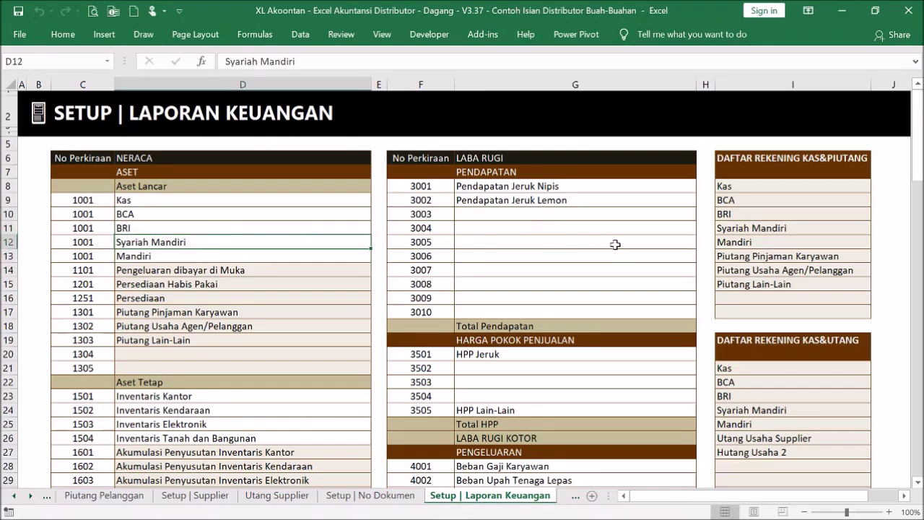
pyautogui.scroll(-2, 608, 241)
pyautogui.scroll(2, 599, 241)
pyautogui.moveTo(233, 203); pyautogui.dragTo(230, 254)
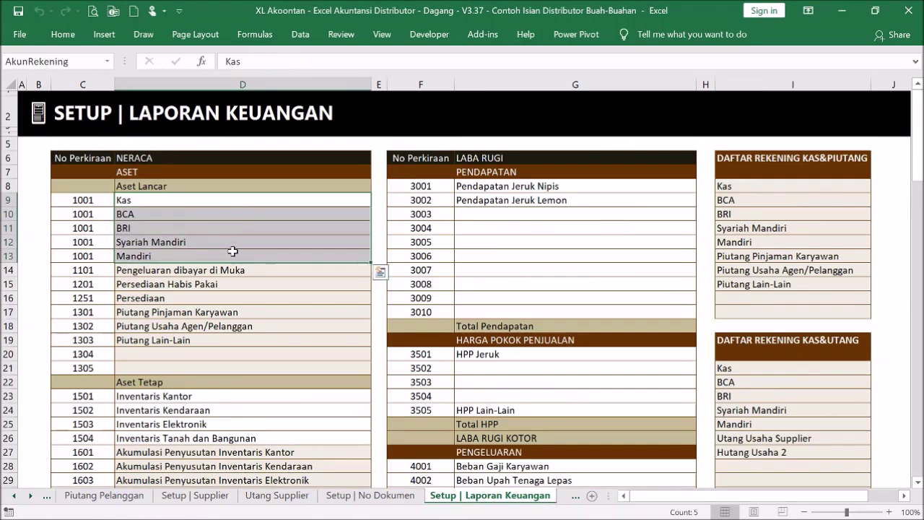
pyautogui.click(243, 247)
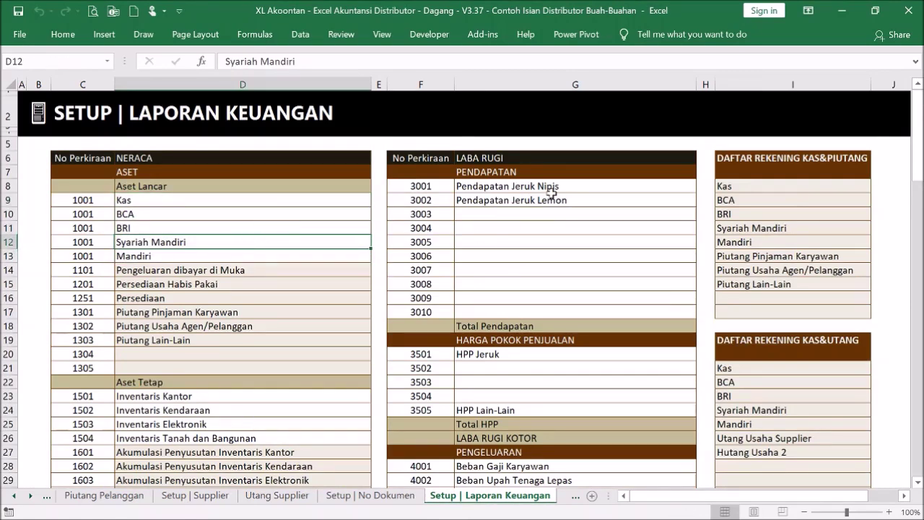
# Examine the PENDAPATAN rows G8:G17 and the expense accounts further down the sheet, and return to the main menu
pyautogui.click(551, 188)
pyautogui.moveTo(550, 188); pyautogui.dragTo(562, 315)
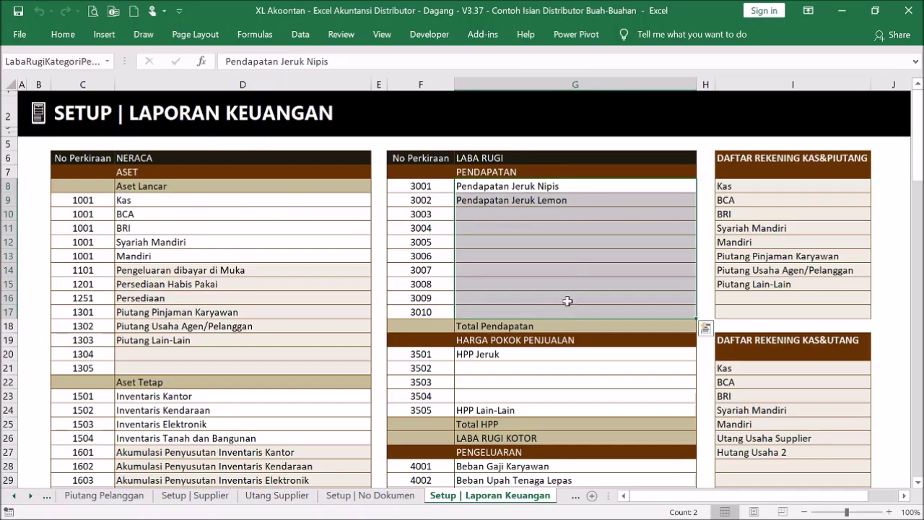
pyautogui.click(574, 268)
pyautogui.scroll(-4, 557, 244)
pyautogui.scroll(-8, 557, 244)
pyautogui.scroll(12, 557, 244)
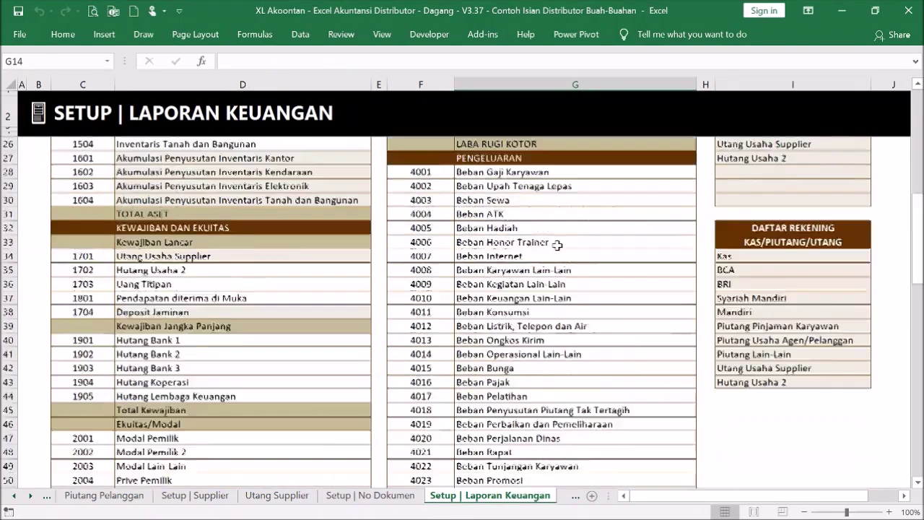
pyautogui.click(37, 114)
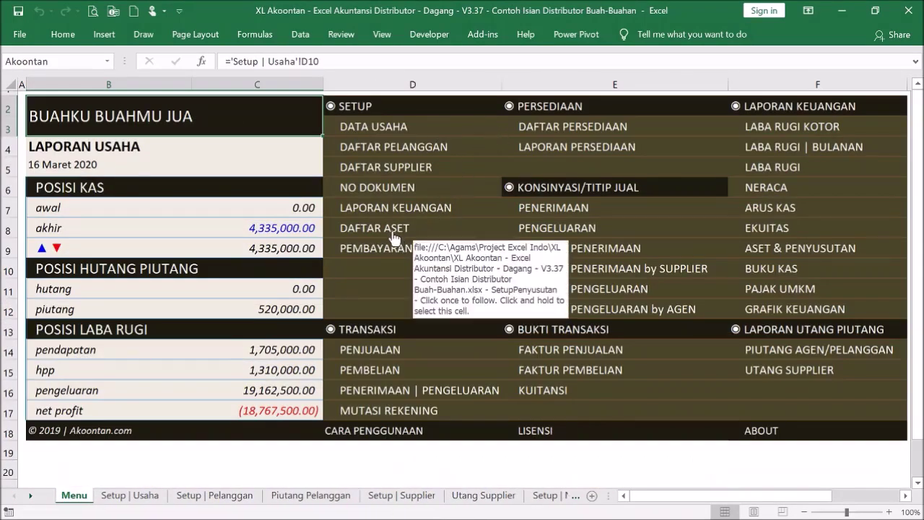
# Open the DAFTAR ASET setup sheet and review the listed assets' names and purchase dates
pyautogui.click(394, 234)
pyautogui.click(439, 277)
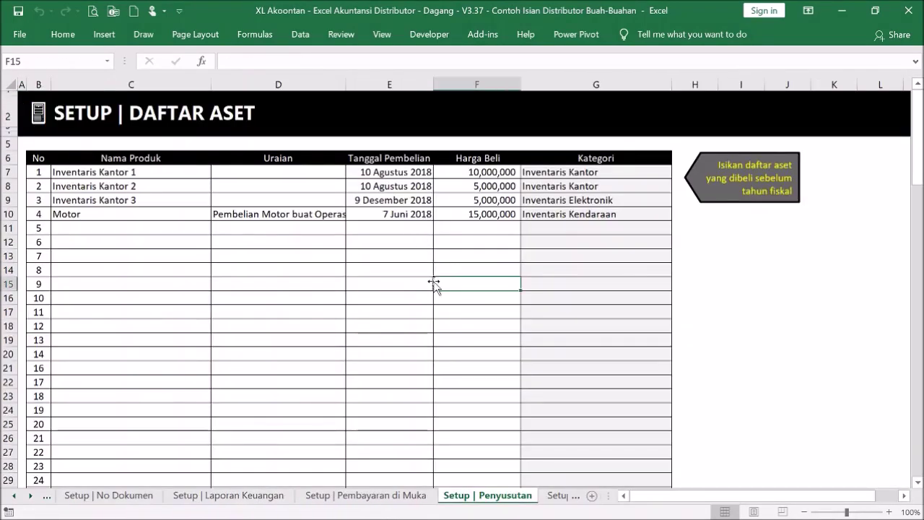
pyautogui.click(132, 201)
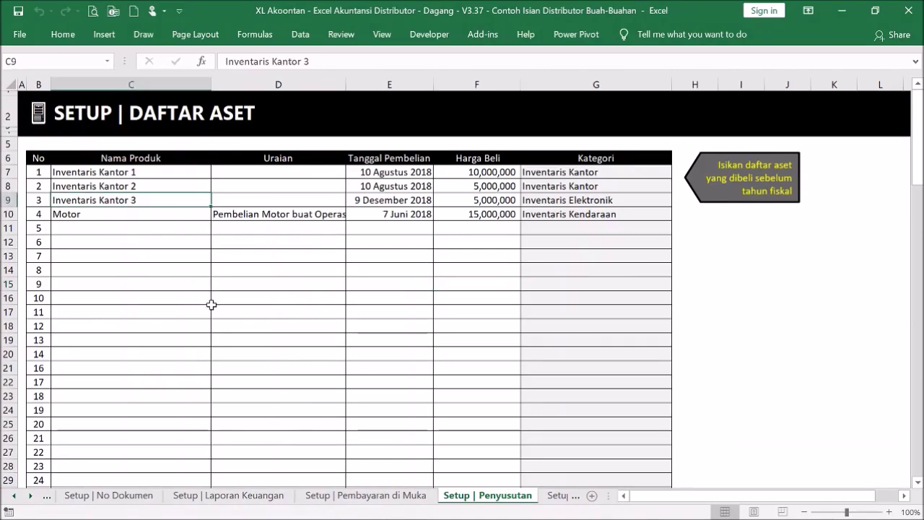
pyautogui.click(405, 217)
pyautogui.moveTo(410, 173); pyautogui.dragTo(409, 241)
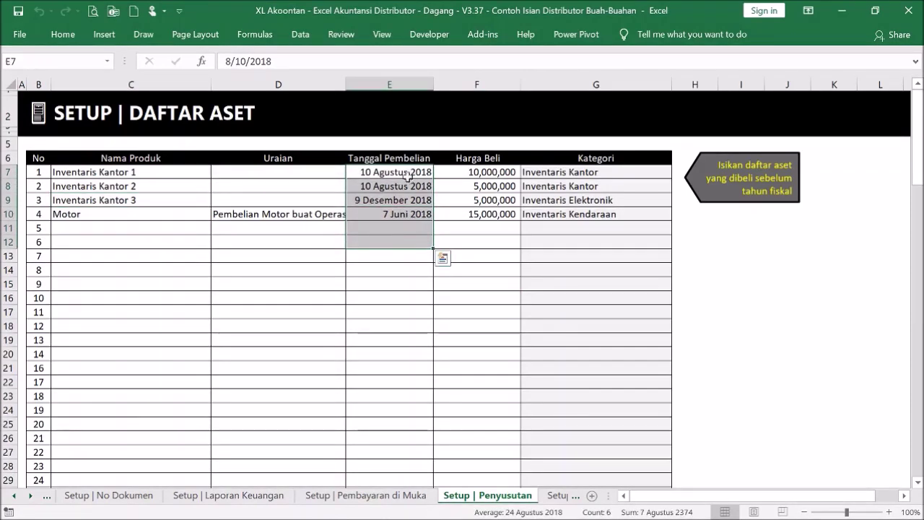
pyautogui.click(411, 172)
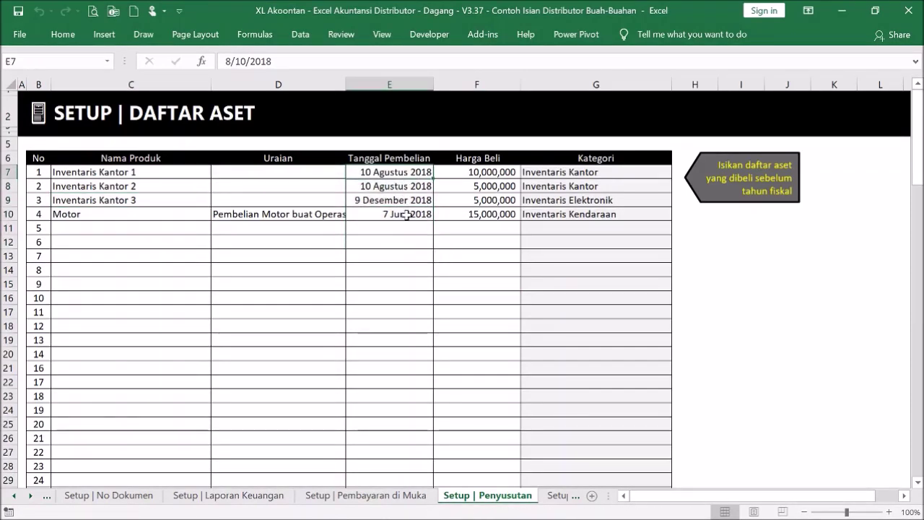
# Examine the asset rows' names, dates, purchase price in F10 and categories in G7:G8, and return to the main menu
pyautogui.moveTo(97, 181); pyautogui.dragTo(369, 214)
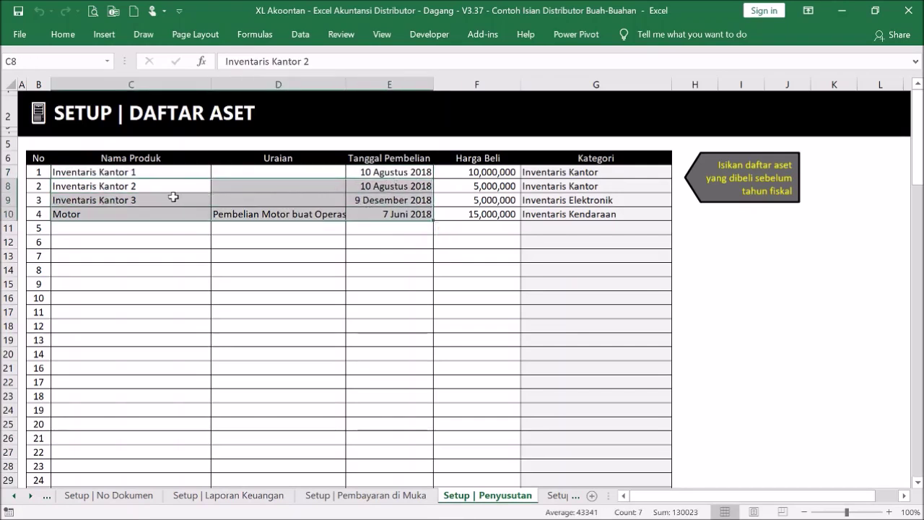
pyautogui.moveTo(175, 173); pyautogui.dragTo(397, 245)
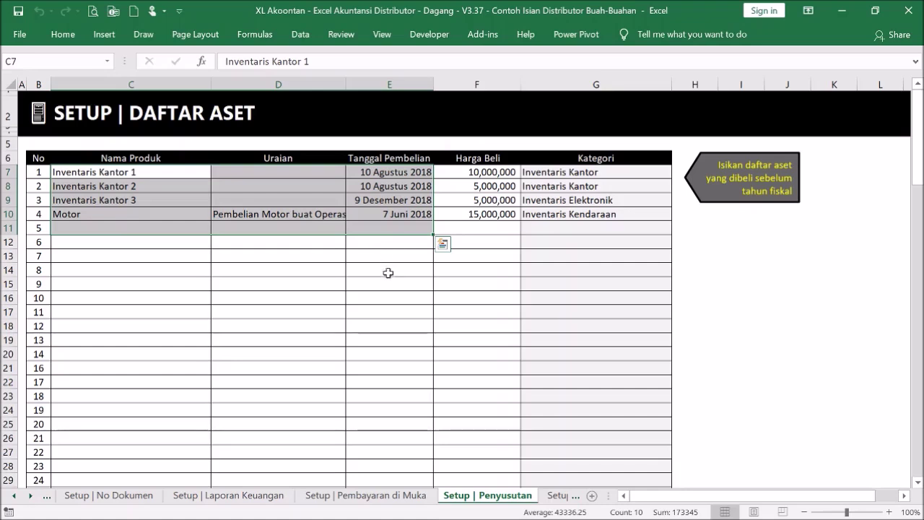
pyautogui.click(476, 217)
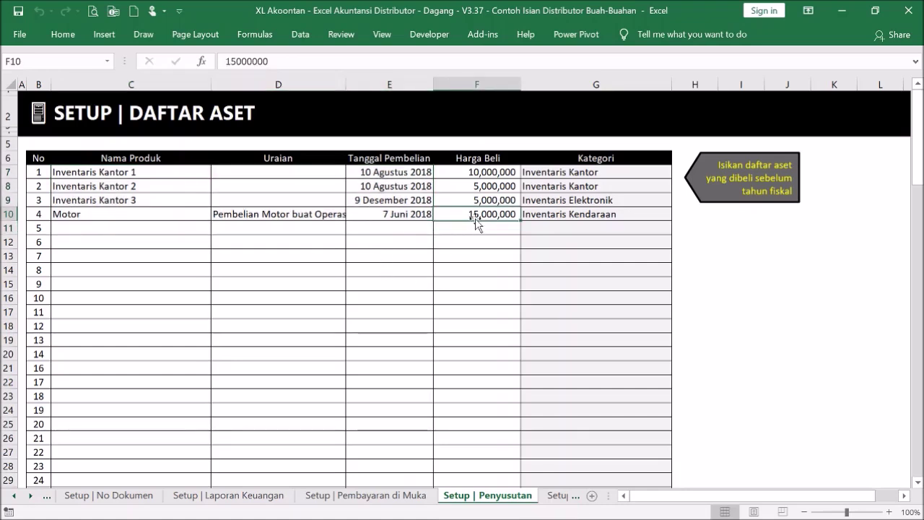
pyautogui.click(602, 171)
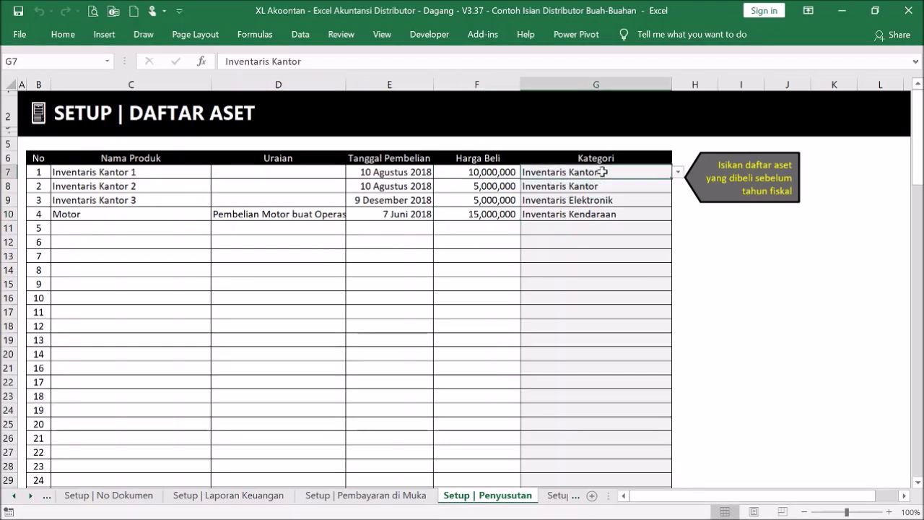
pyautogui.click(605, 186)
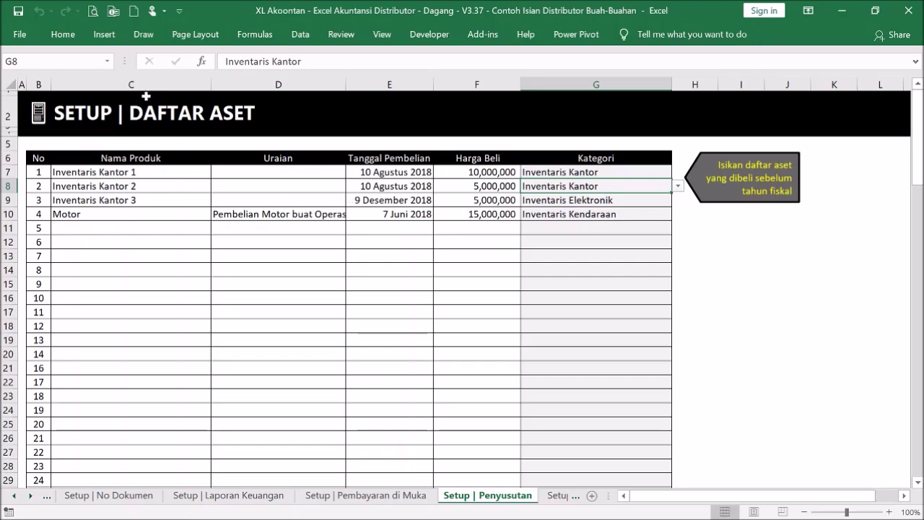
pyautogui.click(40, 115)
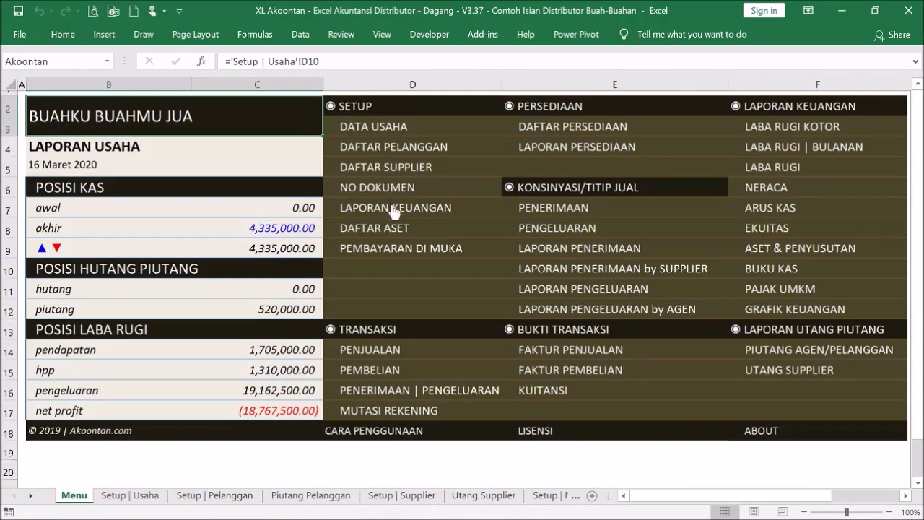
# Open the PEMBAYARAN DI MUKA setup sheet and examine row 13's opening balance and monthly usage from Januari to Juni
pyautogui.click(412, 249)
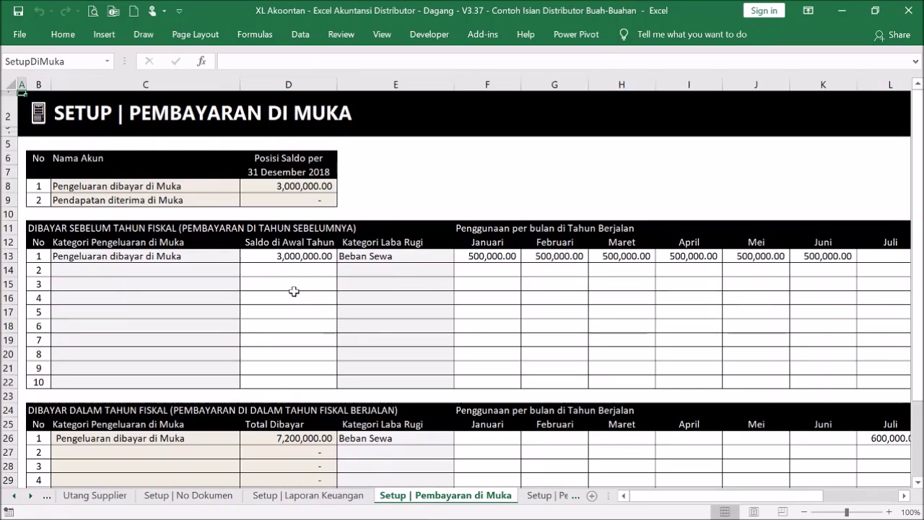
pyautogui.click(292, 257)
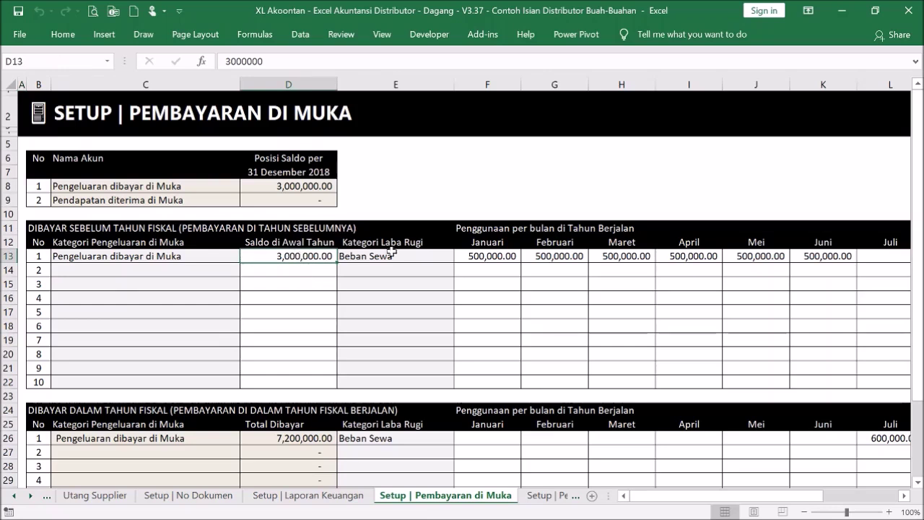
pyautogui.click(477, 256)
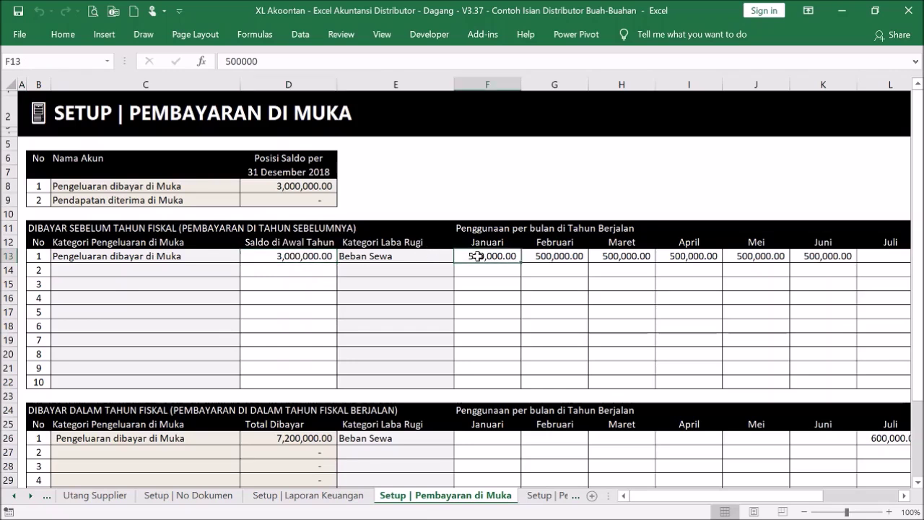
pyautogui.click(578, 256)
pyautogui.click(623, 257)
pyautogui.click(684, 256)
pyautogui.click(749, 257)
pyautogui.click(813, 257)
pyautogui.click(493, 258)
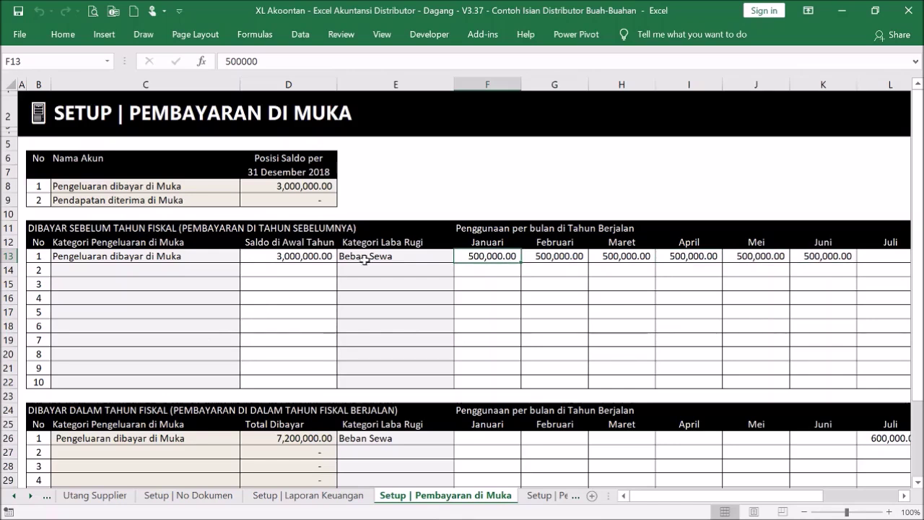
# Inspect the Kategori Laba Rugi choices for E13 and the DIBAYAR SEBELUM TAHUN FISKAL section heading
pyautogui.click(415, 257)
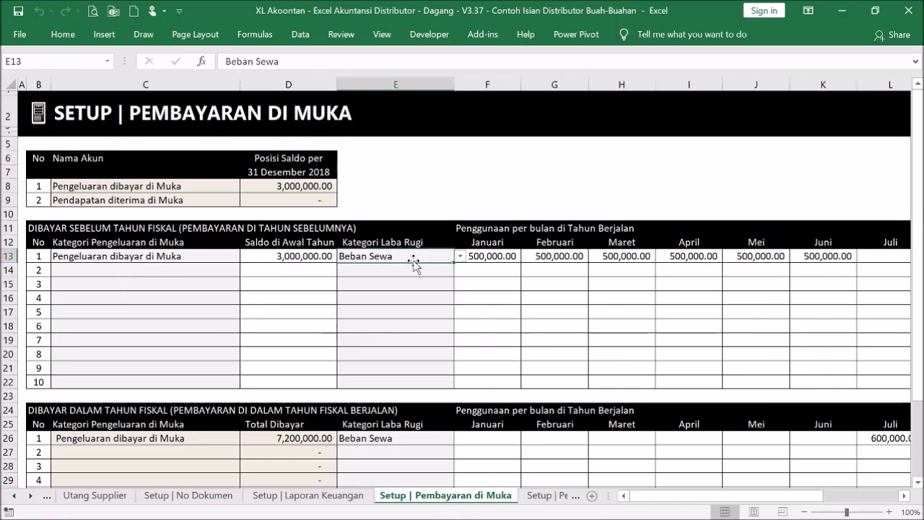
pyautogui.click(459, 257)
pyautogui.click(459, 257)
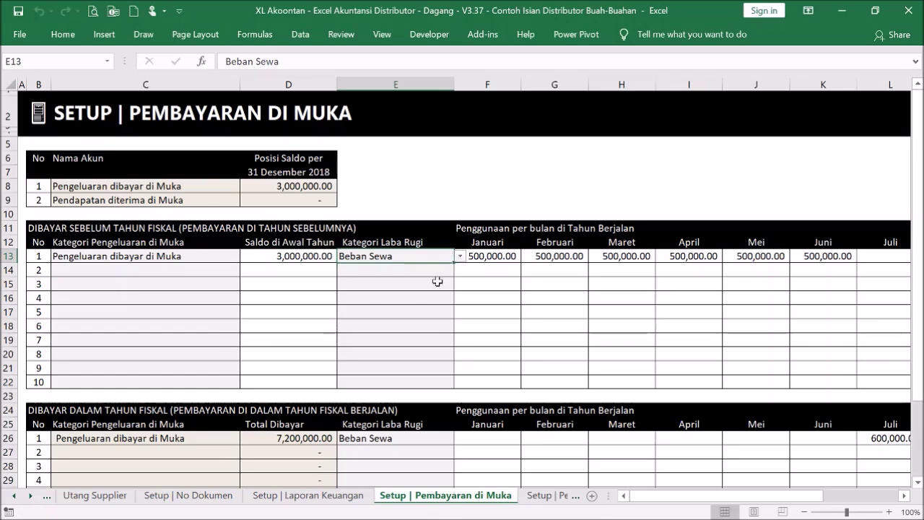
pyautogui.moveTo(42, 228); pyautogui.dragTo(370, 227)
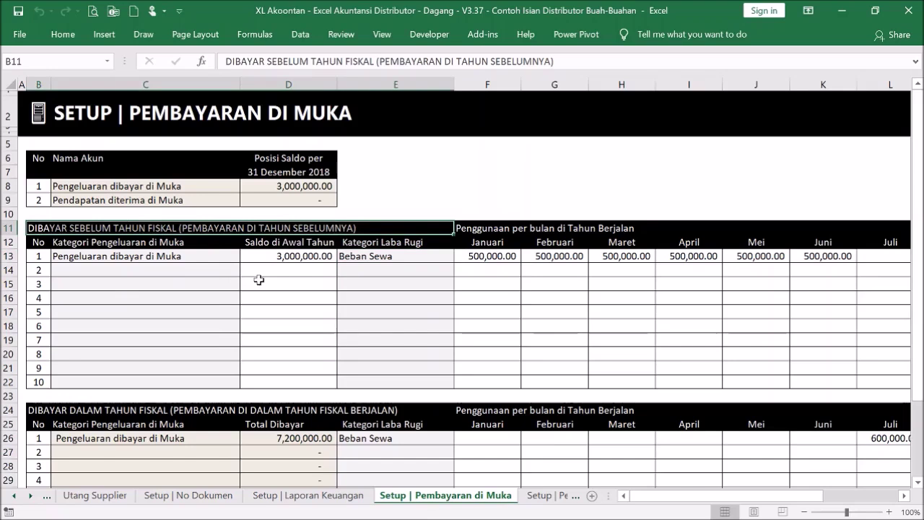
# Examine the DIBAYAR DALAM TAHUN FISKAL section, including the formula-filled category and Total Dibayar cells in C26:D35
pyautogui.scroll(-3, 256, 275)
pyautogui.moveTo(45, 281); pyautogui.dragTo(440, 283)
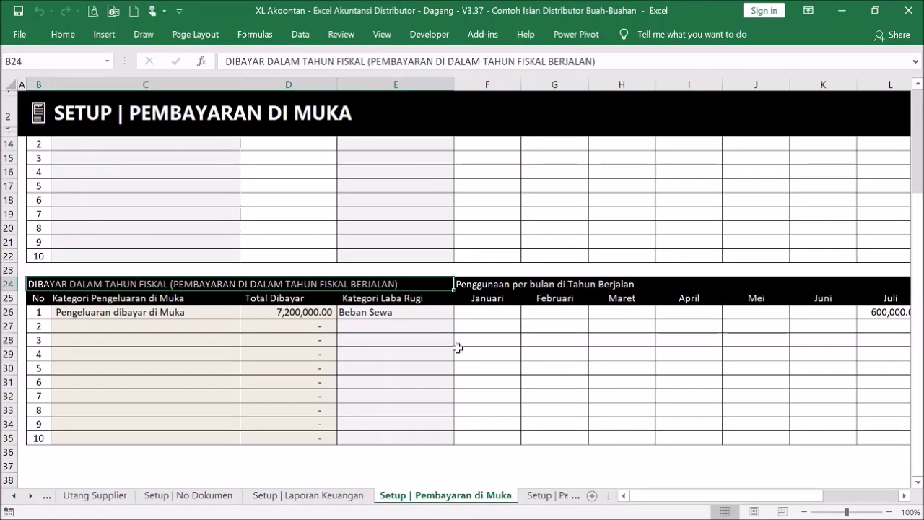
pyautogui.click(412, 352)
pyautogui.moveTo(181, 311); pyautogui.dragTo(260, 430)
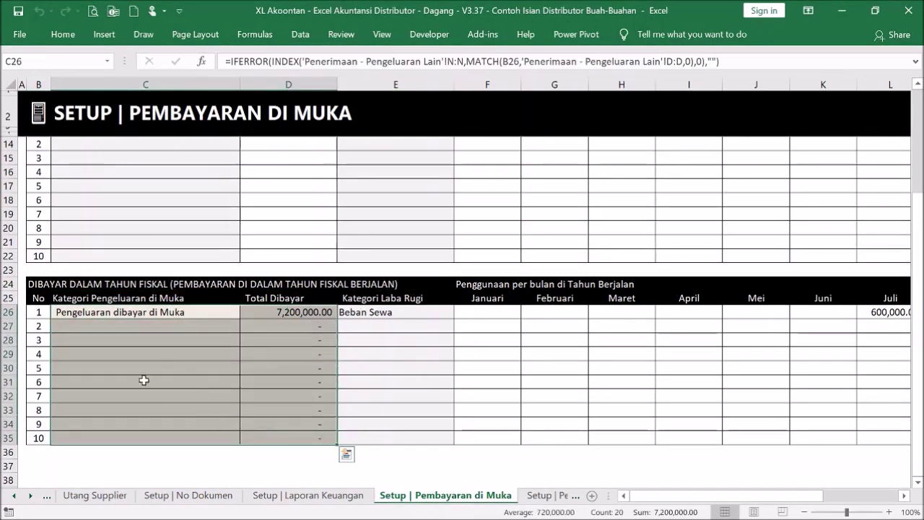
pyautogui.click(217, 369)
pyautogui.click(279, 365)
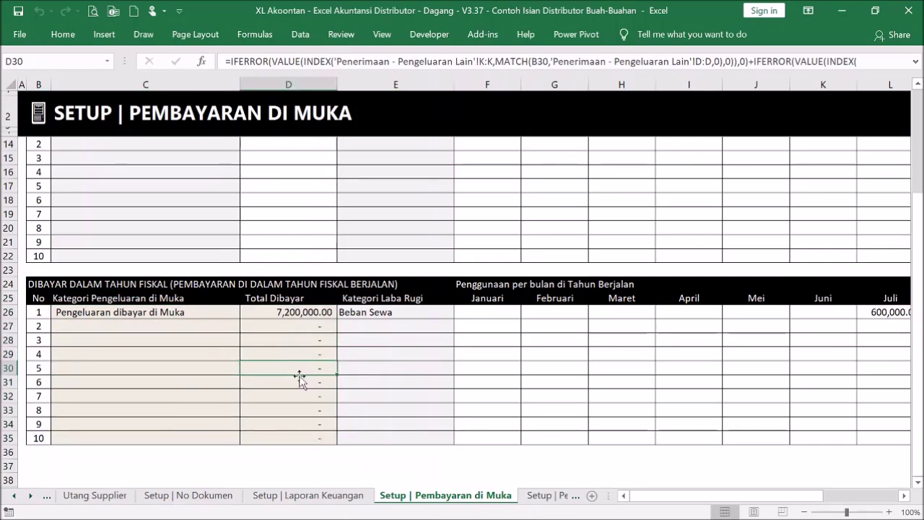
pyautogui.scroll(3, 300, 377)
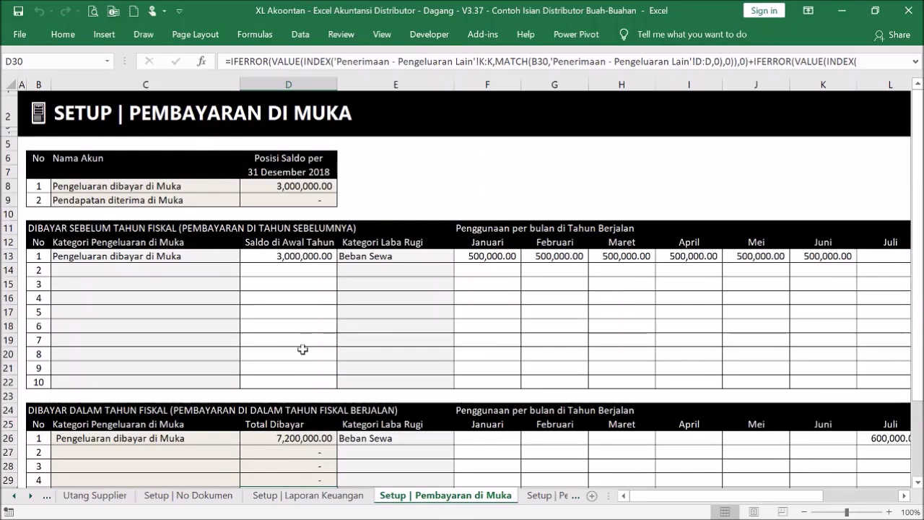
# Return to the main menu and review the full SETUP list in D2:D12
pyautogui.click(41, 115)
pyautogui.moveTo(394, 104); pyautogui.dragTo(399, 303)
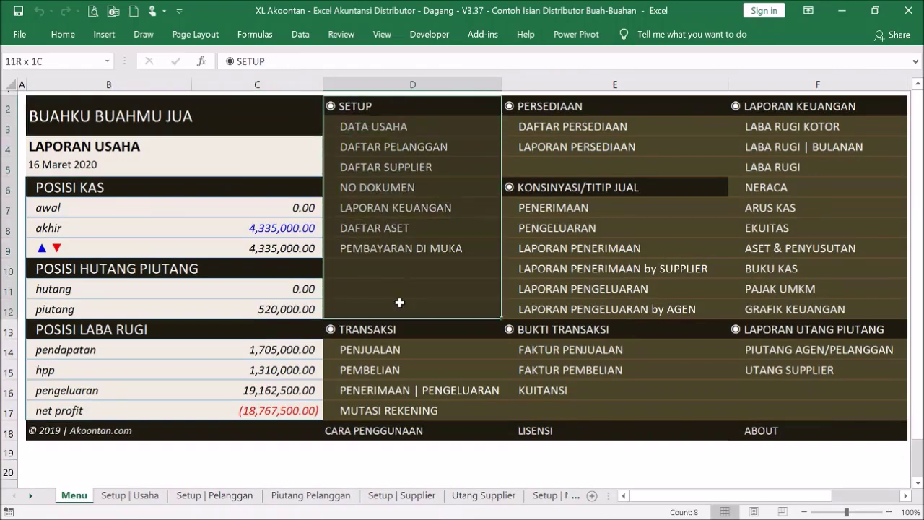
pyautogui.click(421, 285)
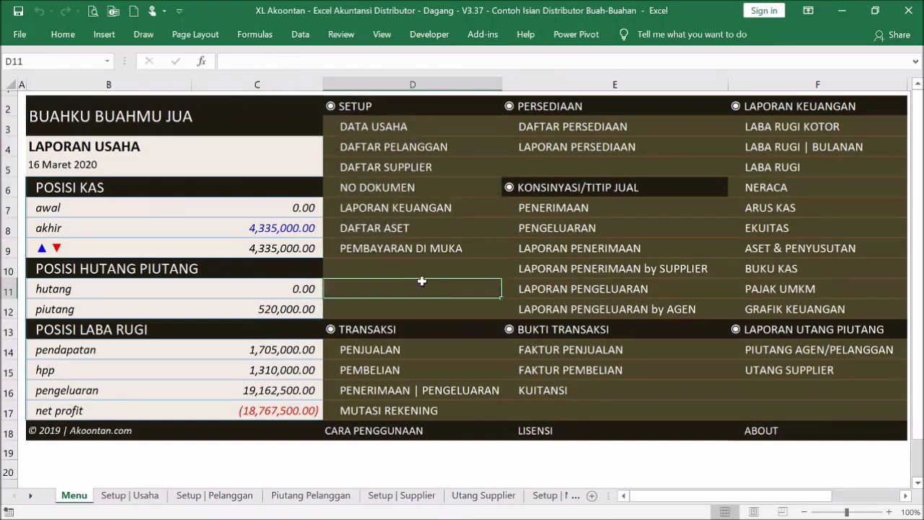